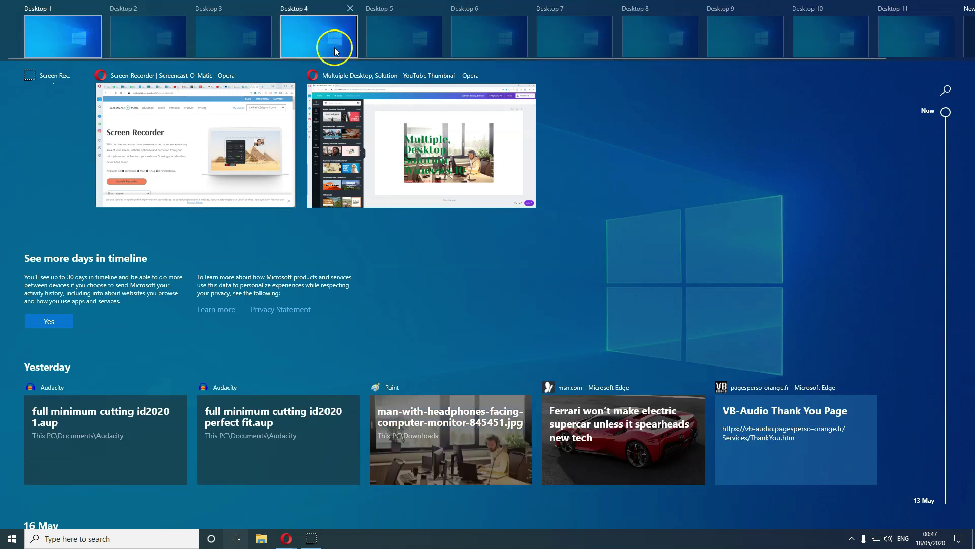
Step: Close the desktop overview to return to the plain desktop with its shortcut icons
mouse_move(247, 49)
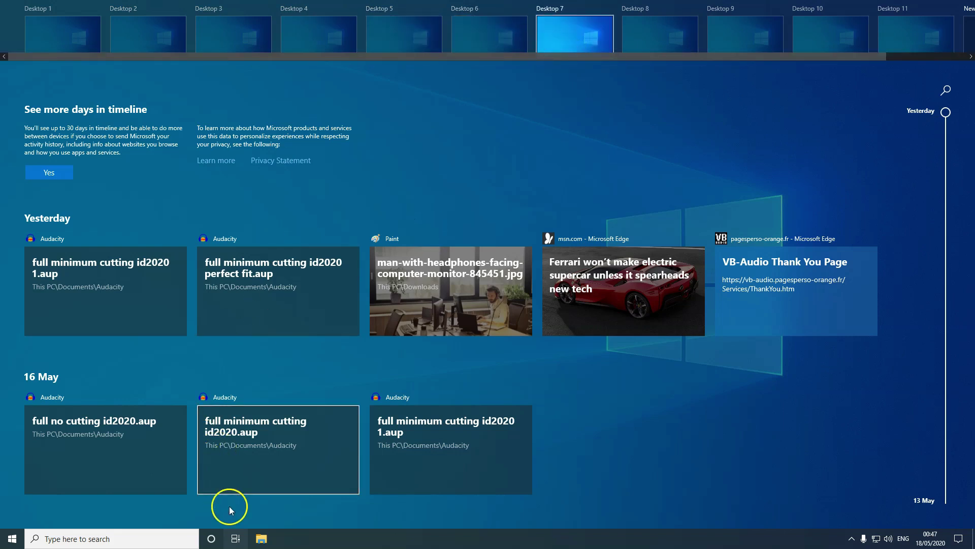
left_click(235, 538)
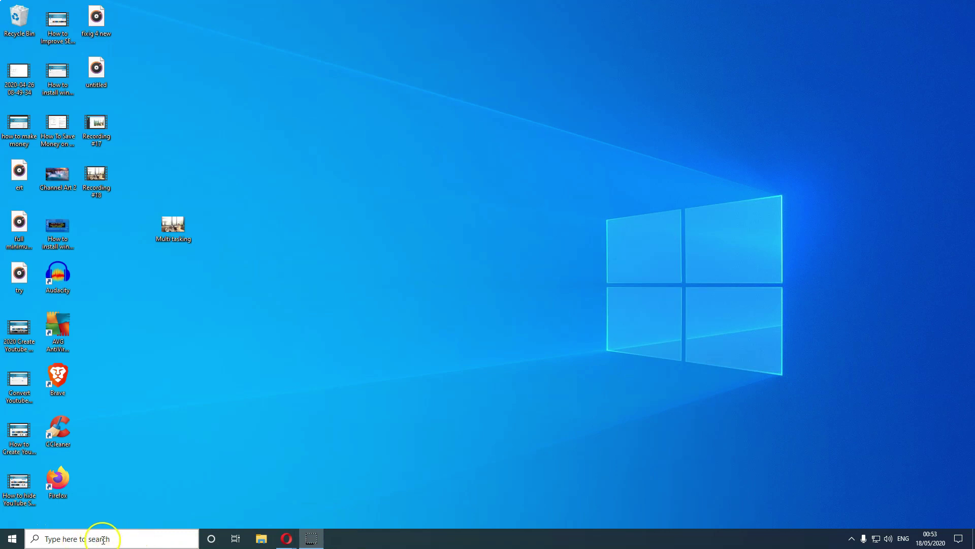
left_click(239, 538)
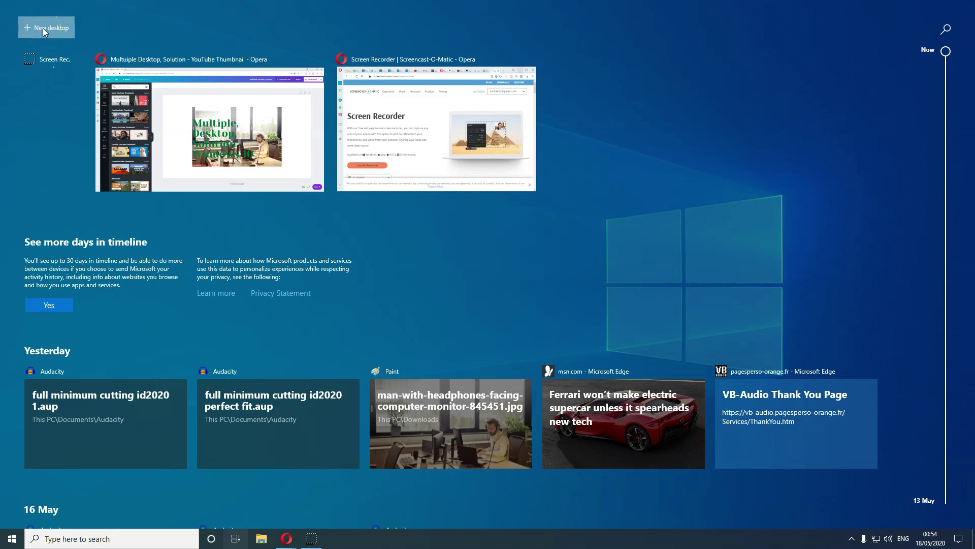
Step: Add five new virtual desktops one after another, creating Desktop 2 through Desktop 6
left_click(43, 29)
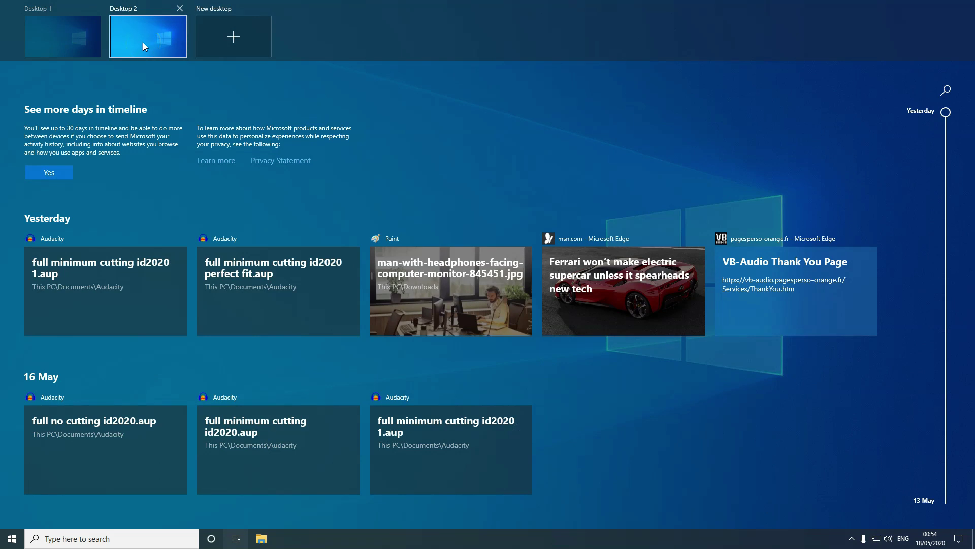
left_click(236, 38)
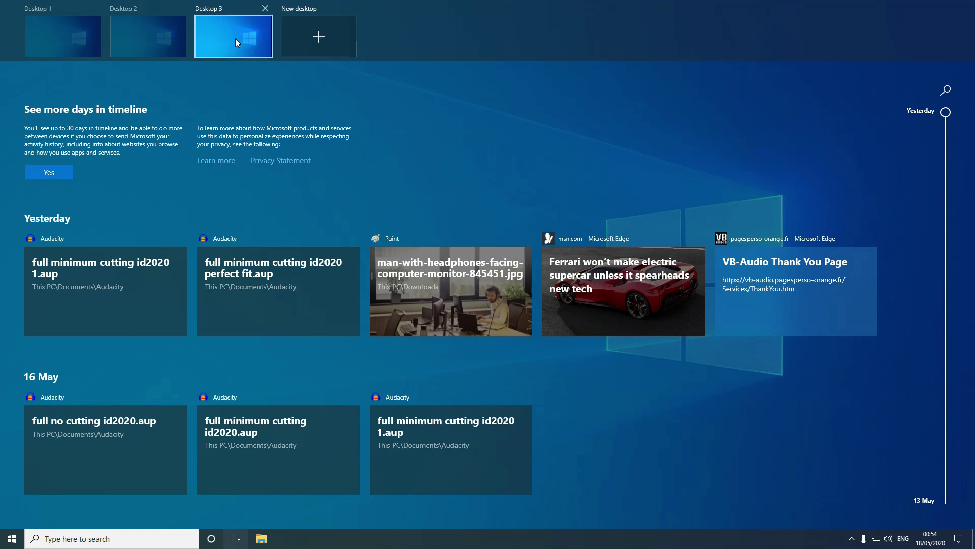
left_click(322, 38)
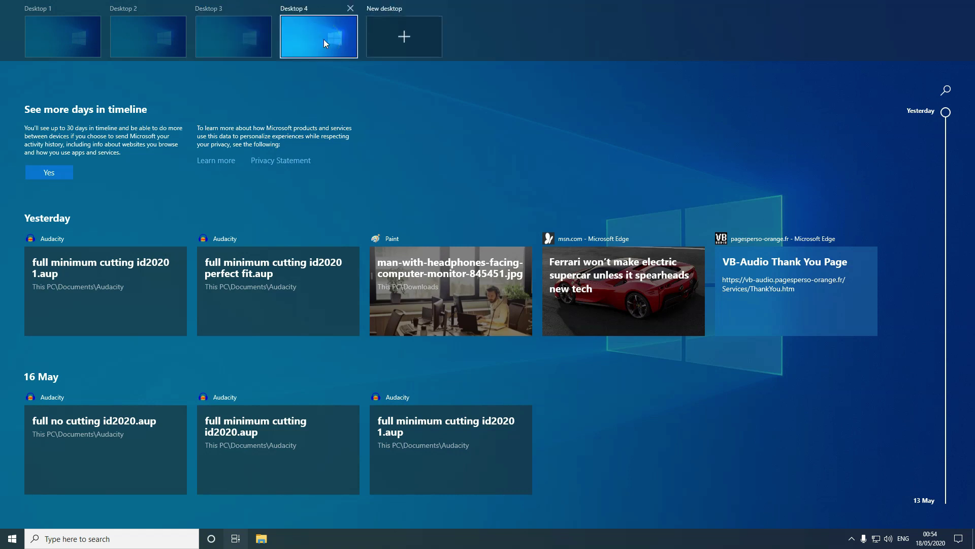
left_click(406, 37)
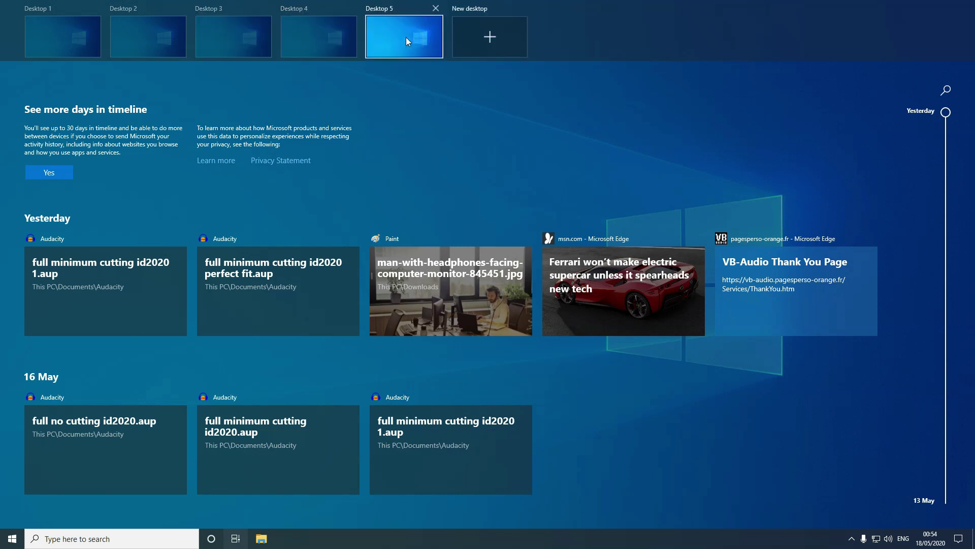
left_click(489, 37)
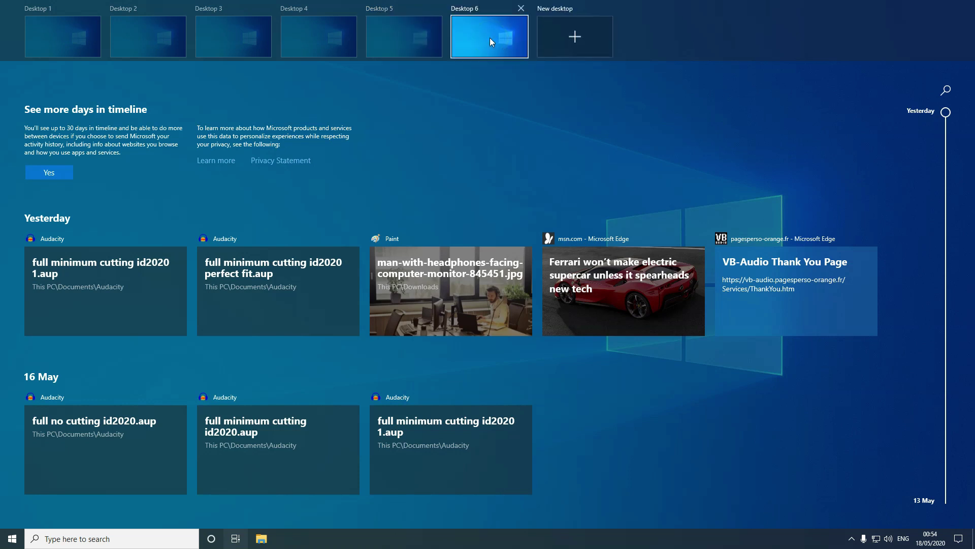
mouse_move(523, 13)
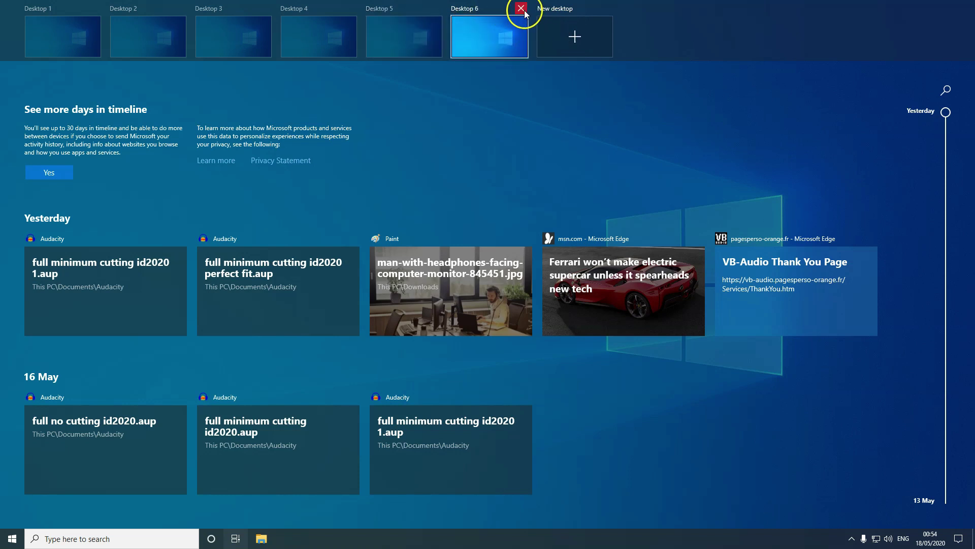
Step: Close Desktop 6, Desktop 5, Desktop 4 and Desktop 3 in turn from their thumbnails
left_click(521, 8)
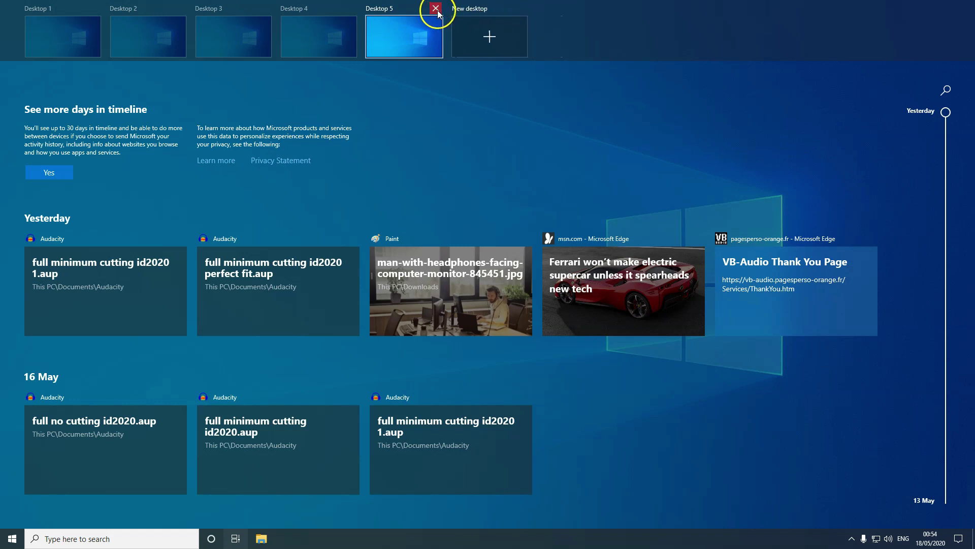
left_click(436, 8)
left_click(350, 9)
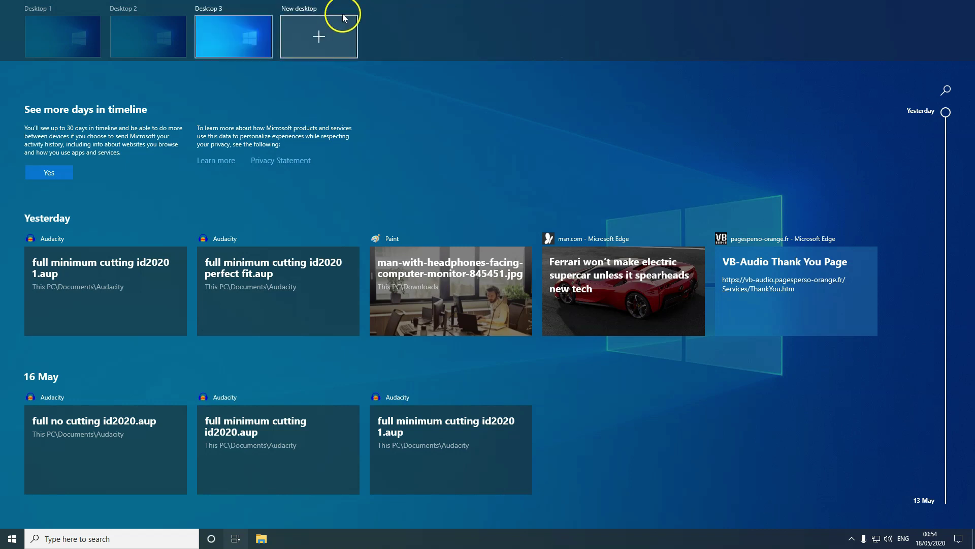
left_click(264, 9)
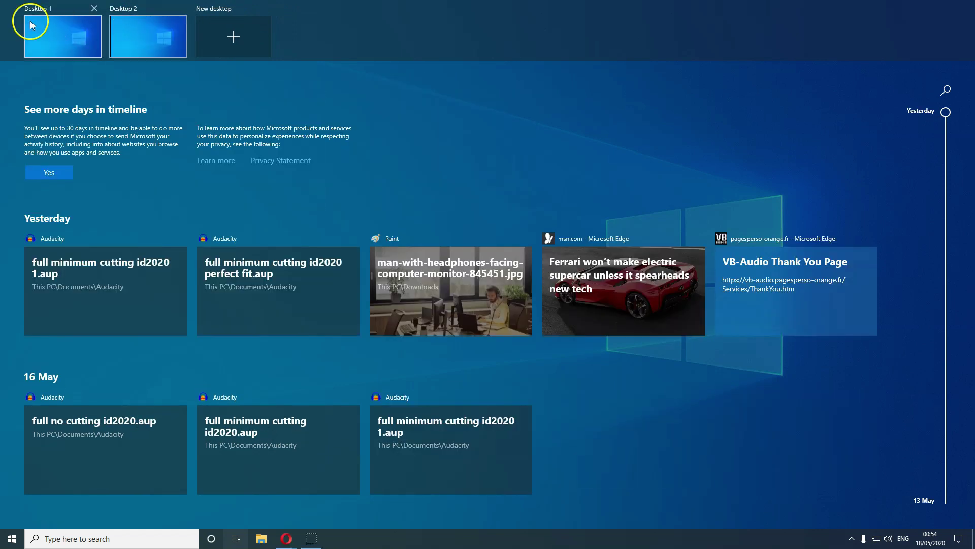
mouse_move(69, 44)
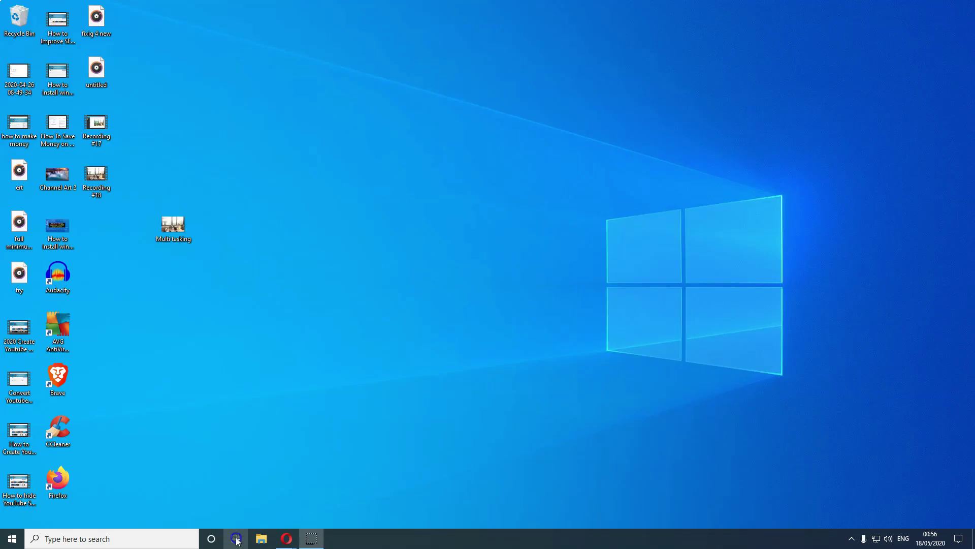
Step: Alternate twice between Desktop 1 and the empty Desktop 2, then reopen the desktop overview
left_click(235, 539)
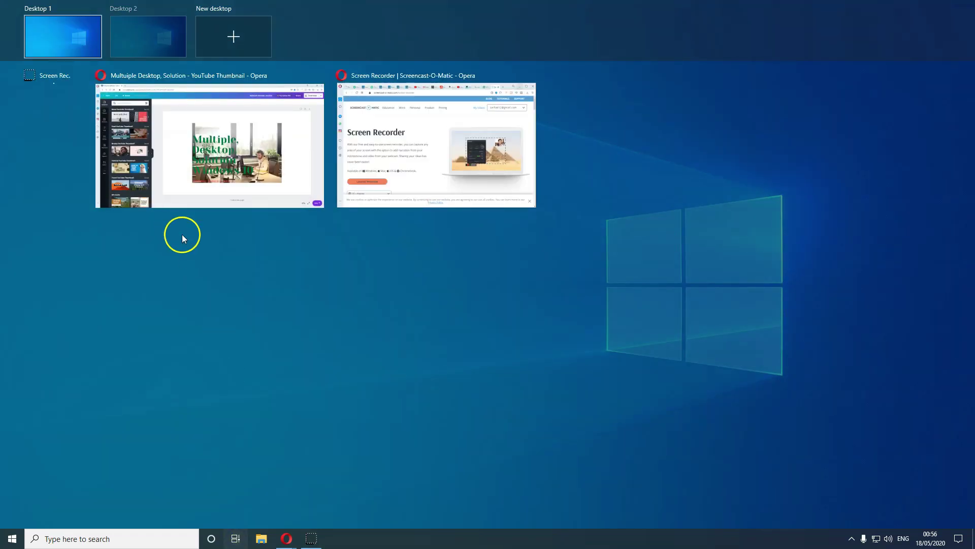
left_click(127, 42)
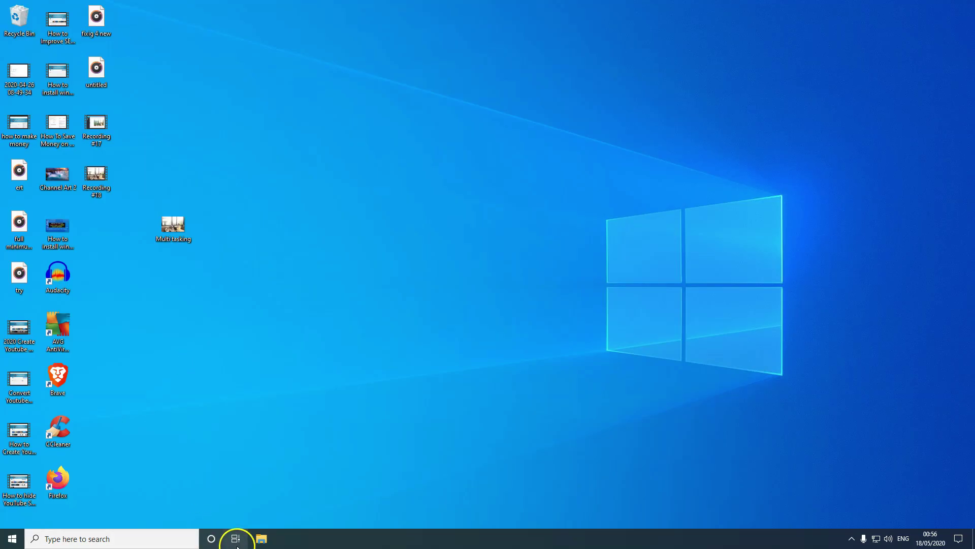
left_click(236, 539)
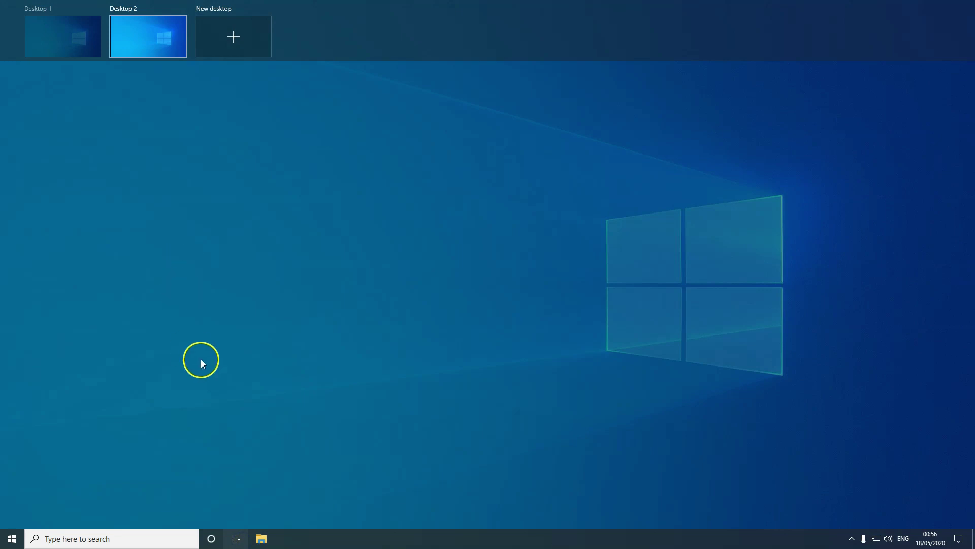
left_click(50, 50)
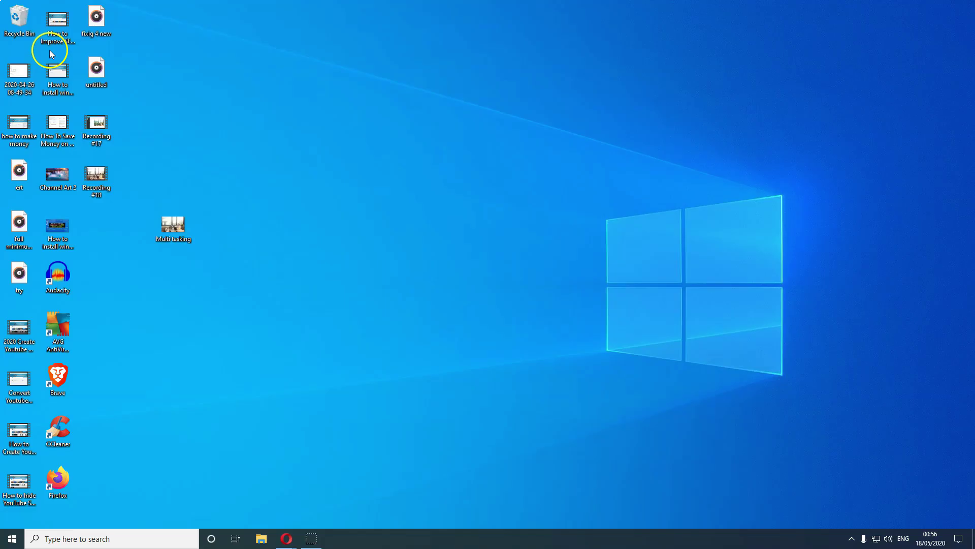
left_click(238, 542)
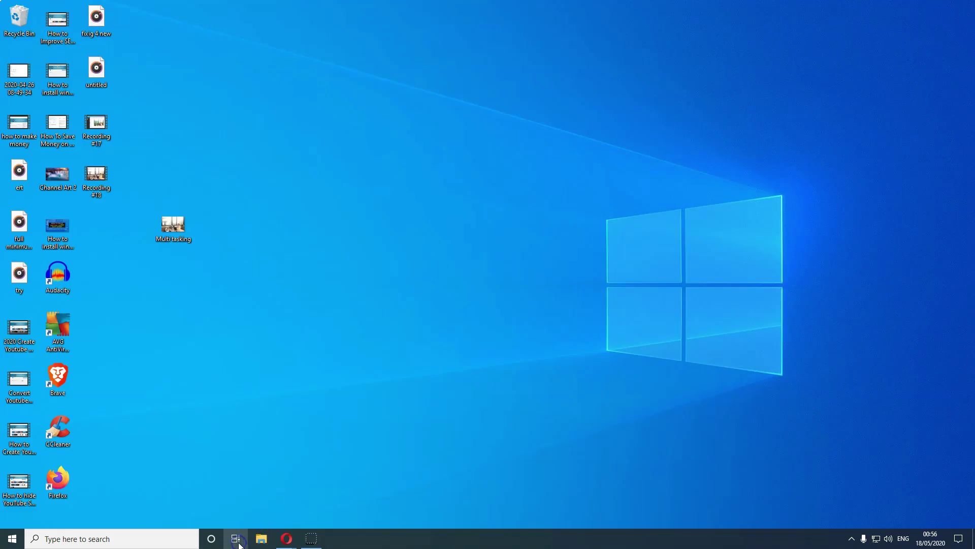
left_click(151, 47)
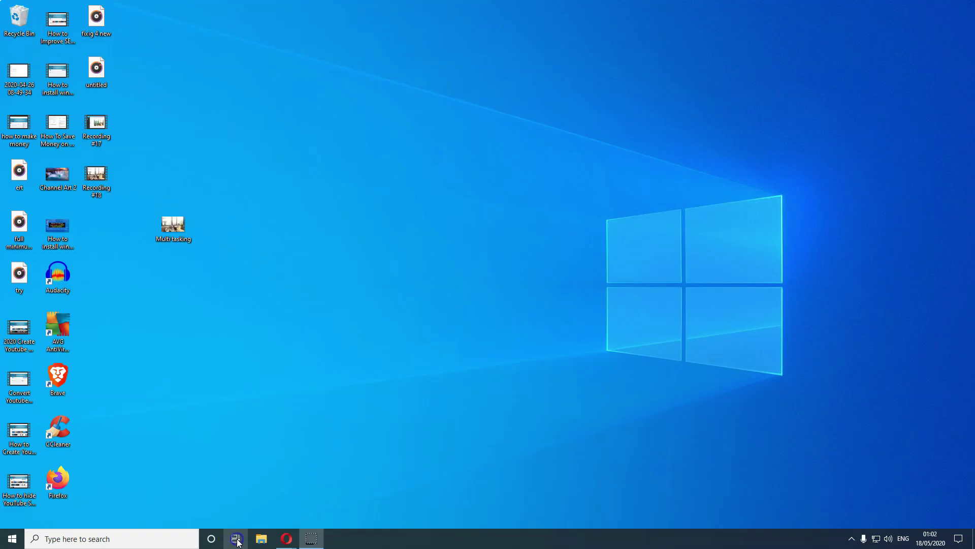
left_click(237, 539)
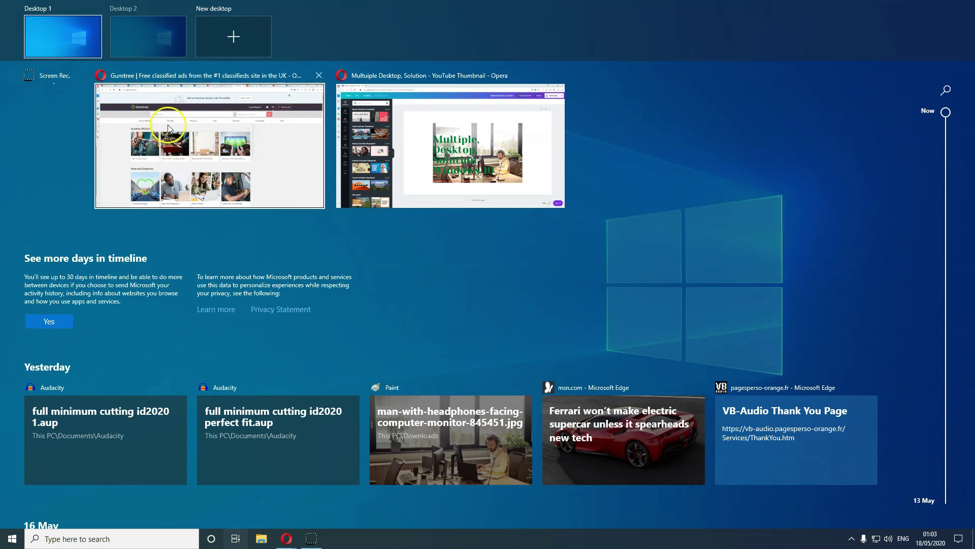
Step: Return to Desktop 1 and minimise the Opera window showing Gumtree
left_click(75, 44)
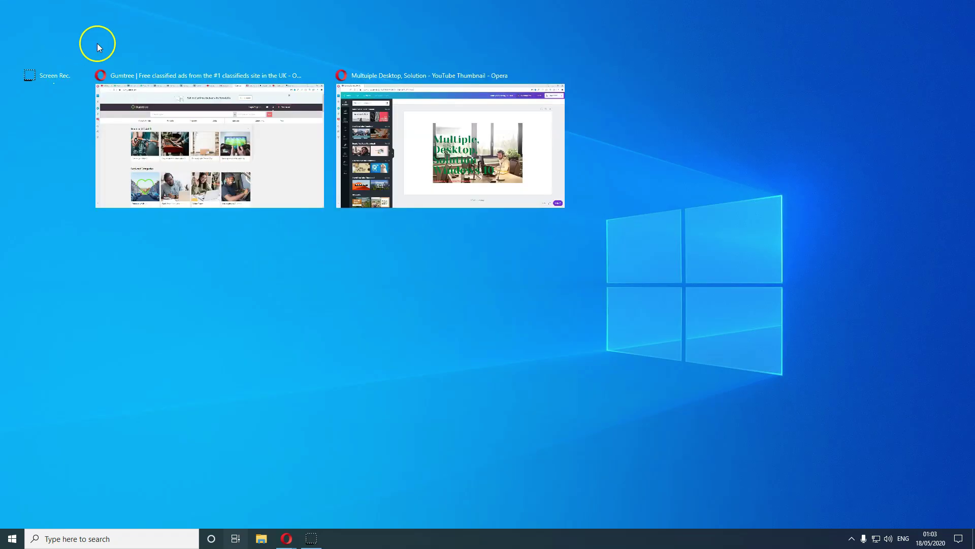
left_click(235, 539)
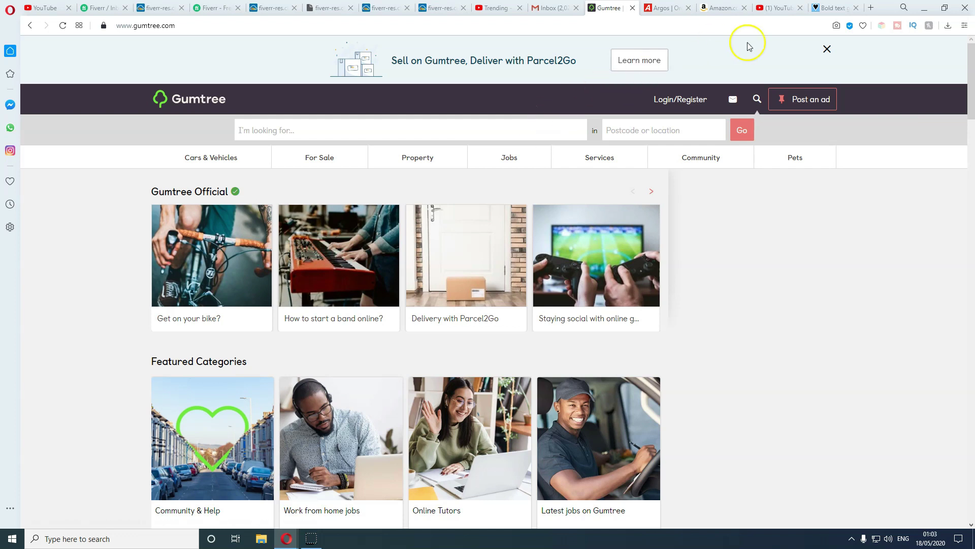
left_click(922, 11)
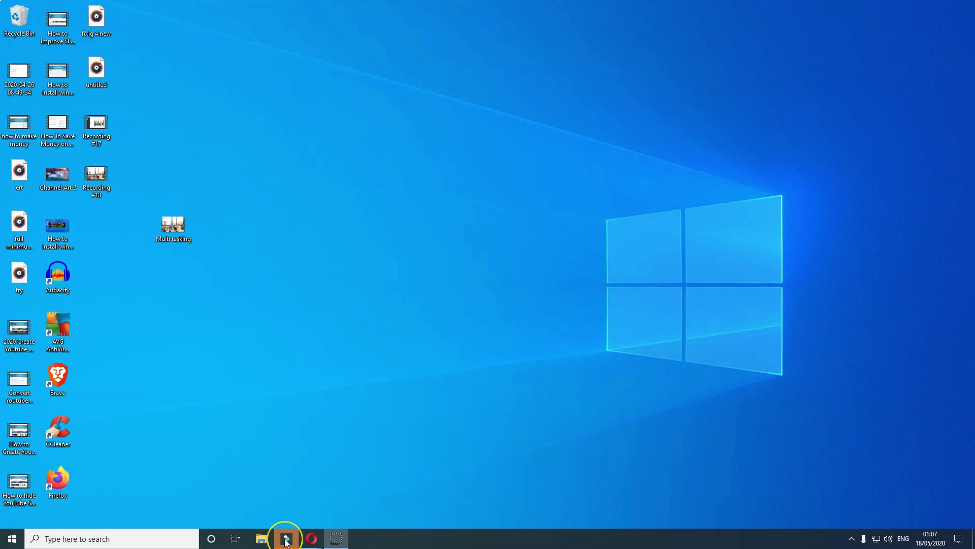
Step: Go back to Desktop 1, then switch to Desktop 2 with Filmora and reopen the overview
left_click(235, 540)
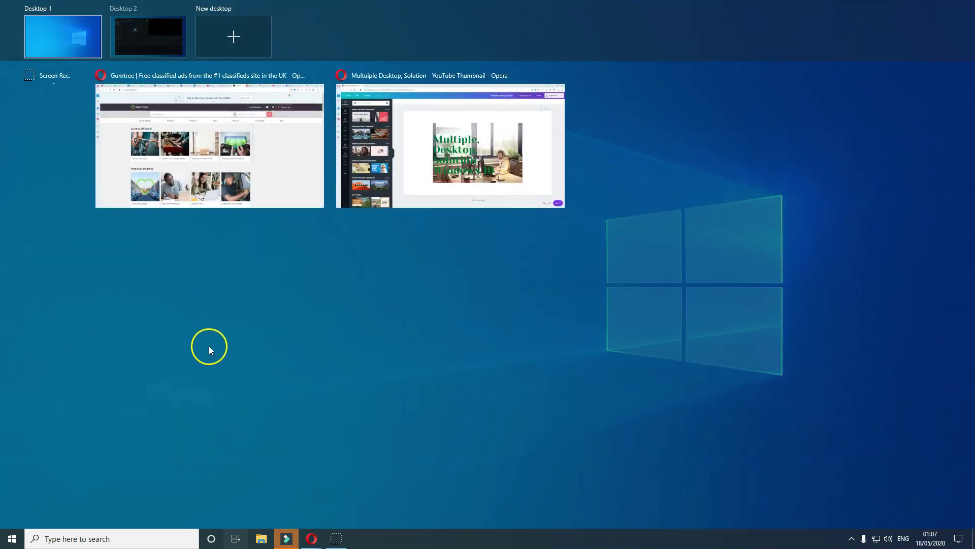
left_click(52, 35)
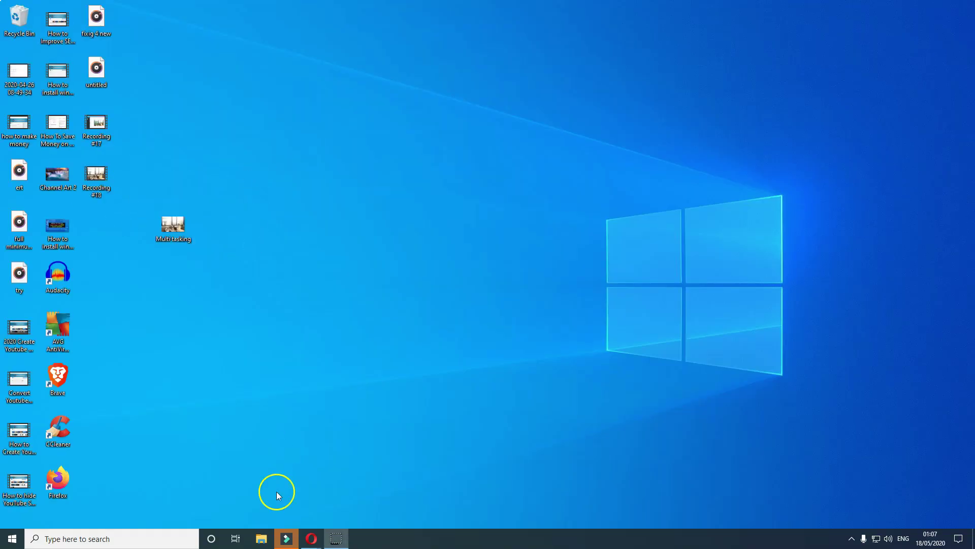
left_click(235, 538)
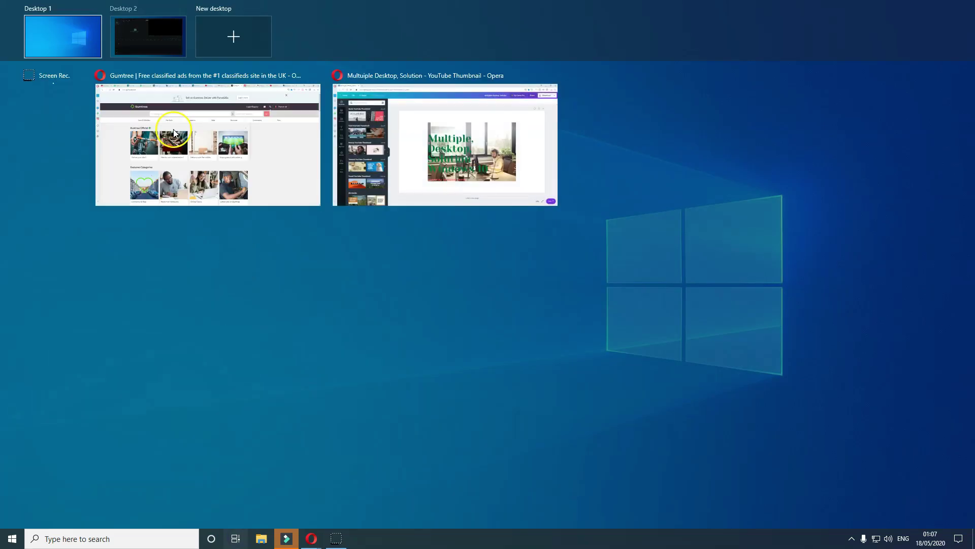
left_click(151, 36)
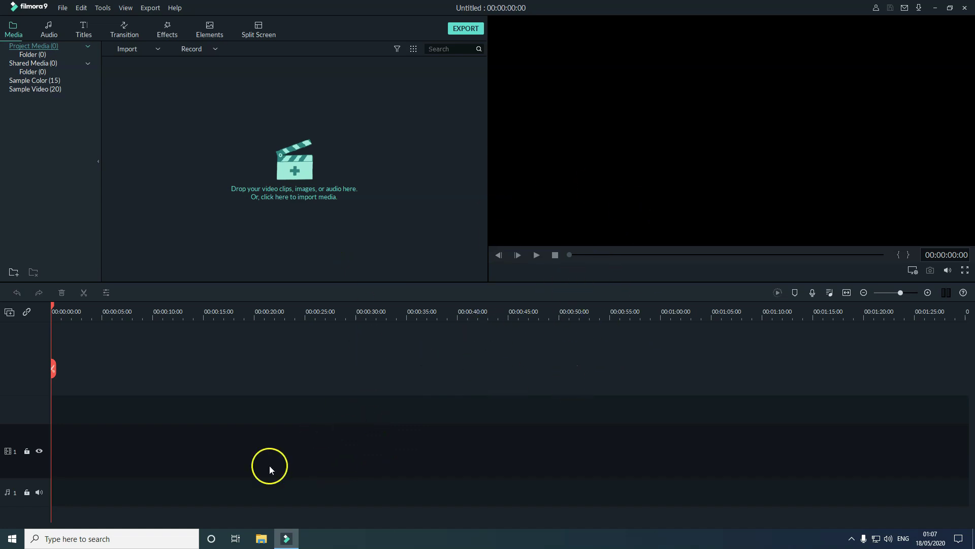
left_click(239, 538)
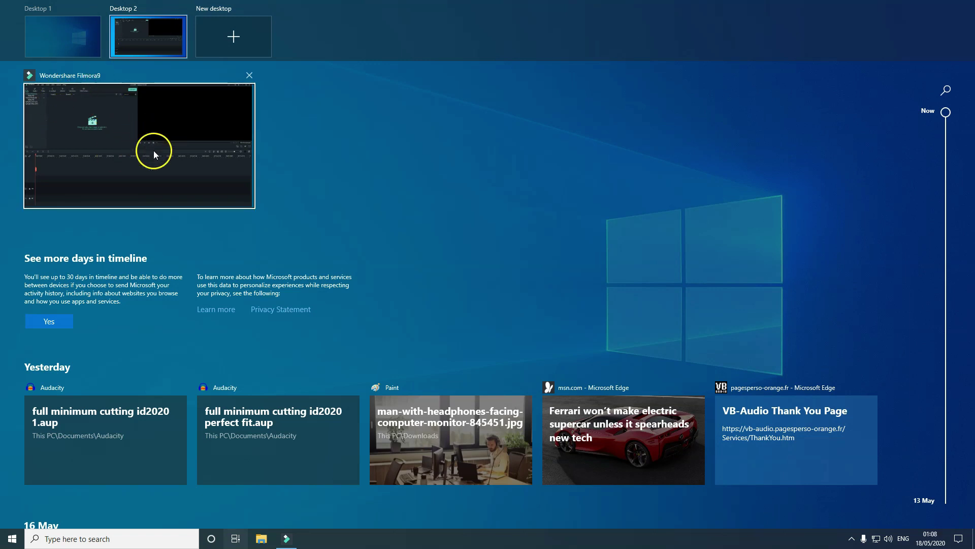
Step: Drag the Filmora window onto Desktop 1 and switch to Desktop 1
left_click_drag(154, 150, 66, 39)
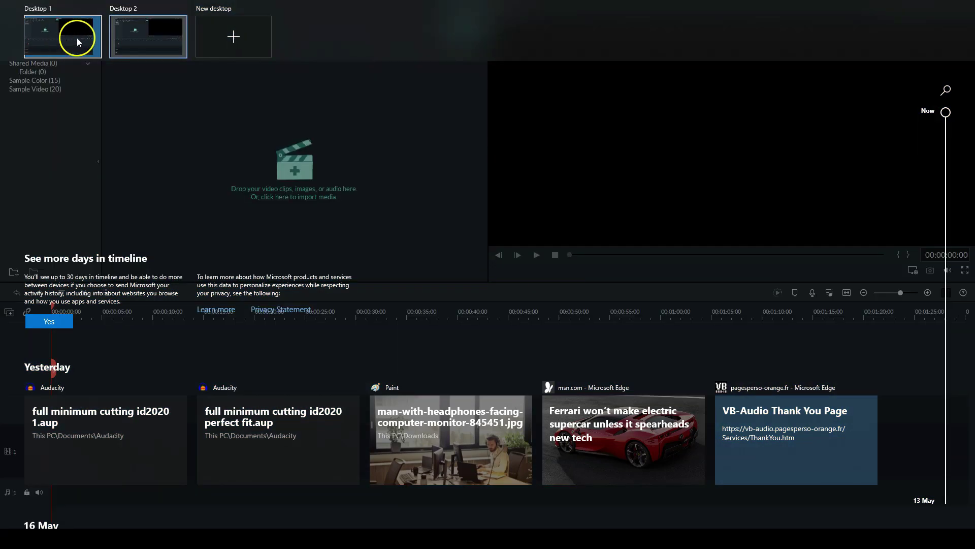
left_click(77, 37)
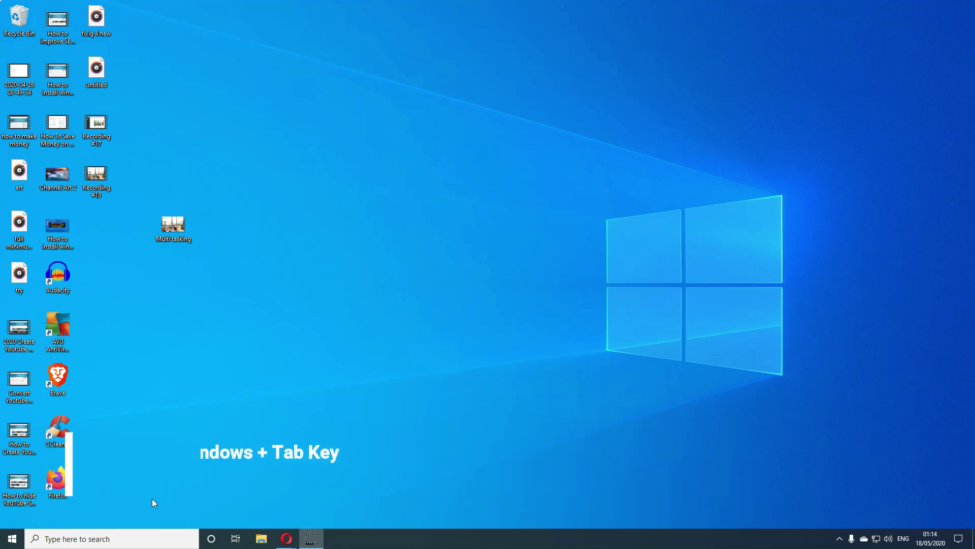
Step: Open and dismiss Task View with Win+Tab, then create a new desktop with Win+Ctrl+D
key("super+Tab")
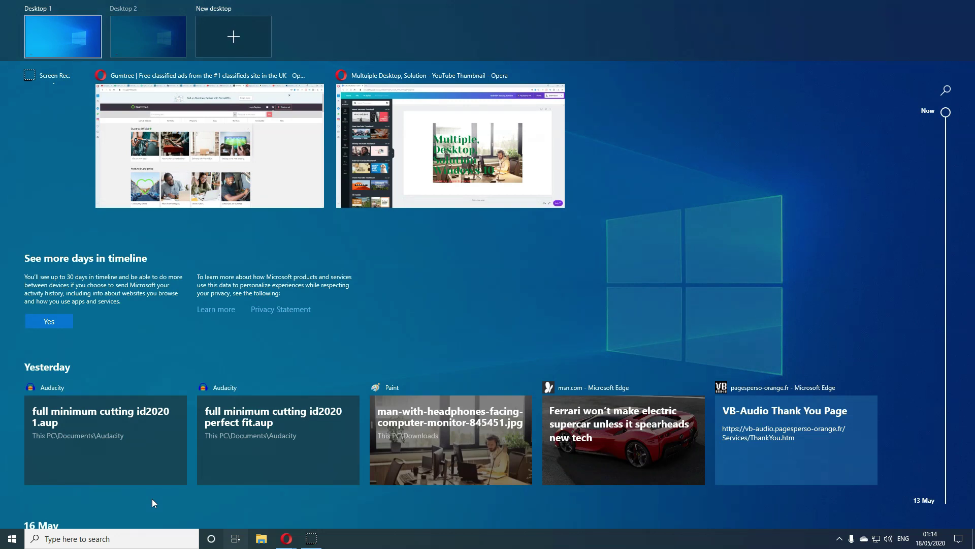
key("Escape")
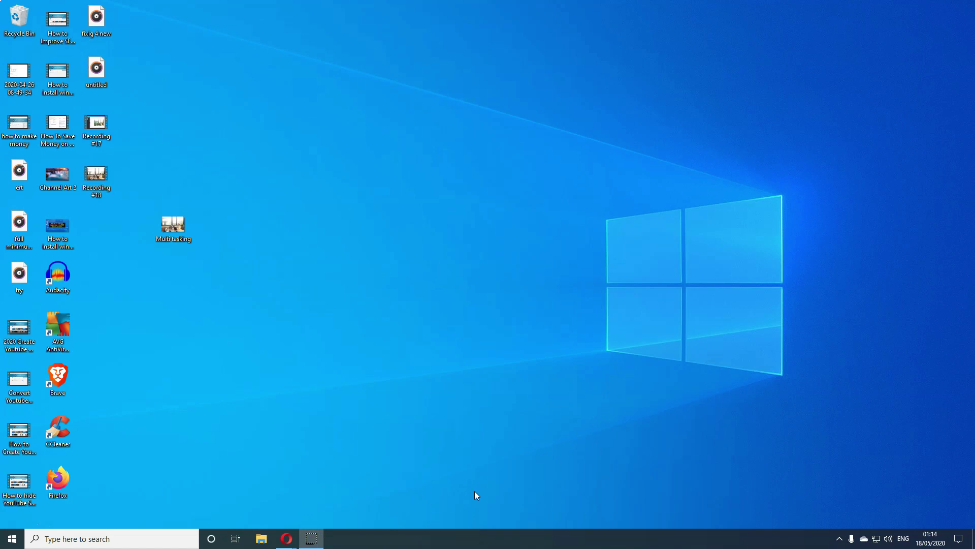
key("super+ctrl+d")
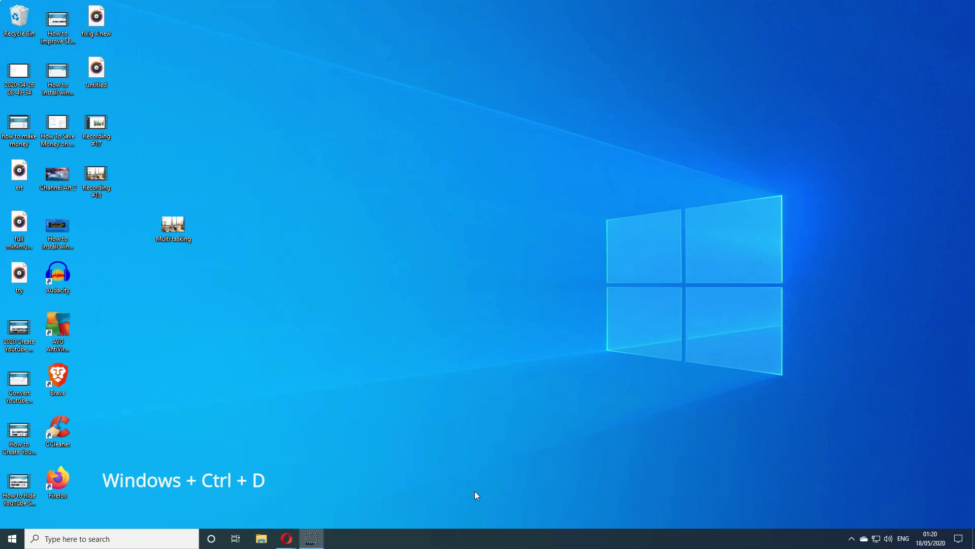
Step: Switch to the neighbouring desktop and back to the Opera desktop, dismissing a stray Start menu
left_click(440, 474)
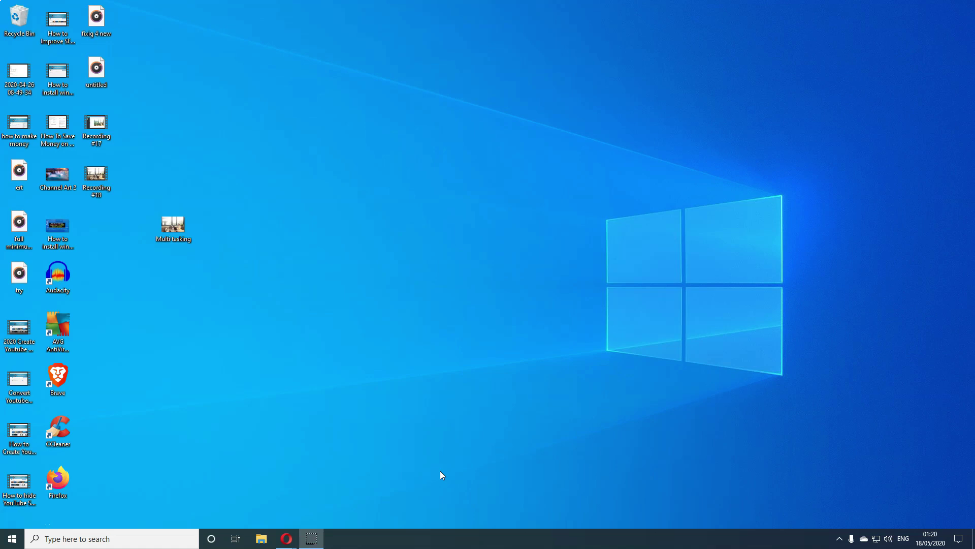
key("super+ctrl+Left")
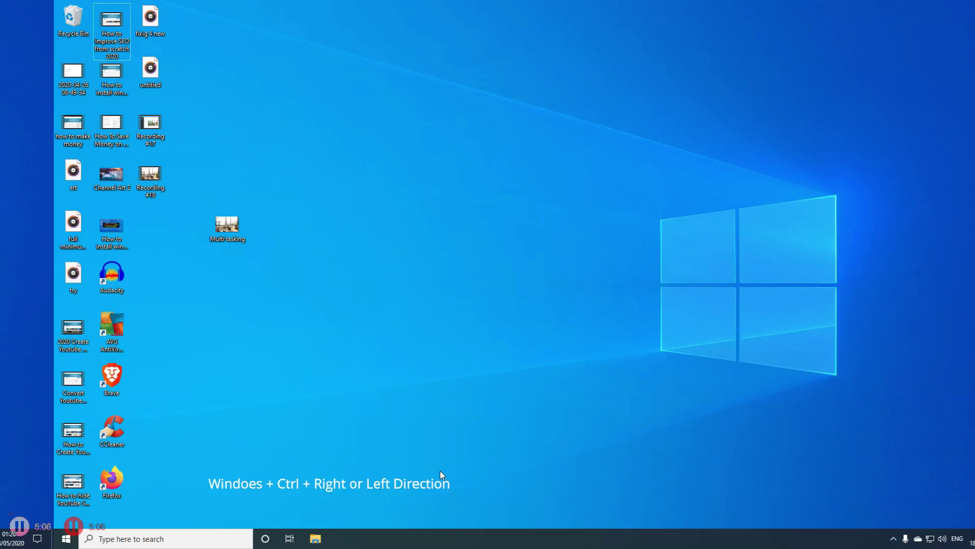
key("super")
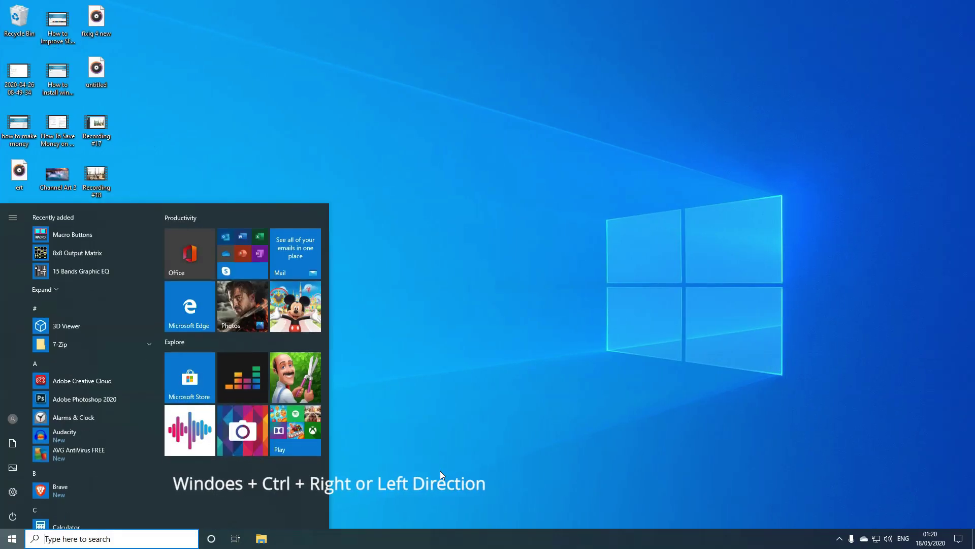
key("super")
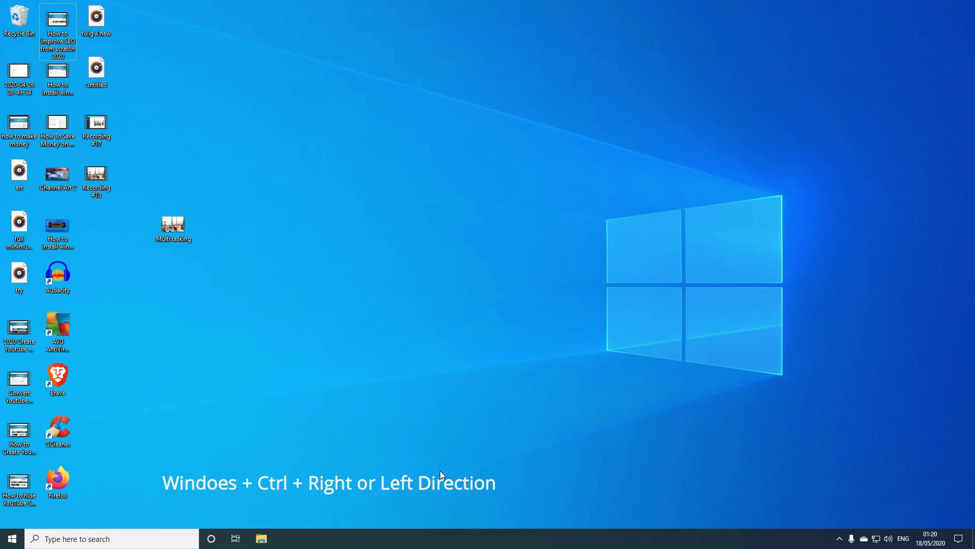
key("super+ctrl+Right")
left_click(425, 476)
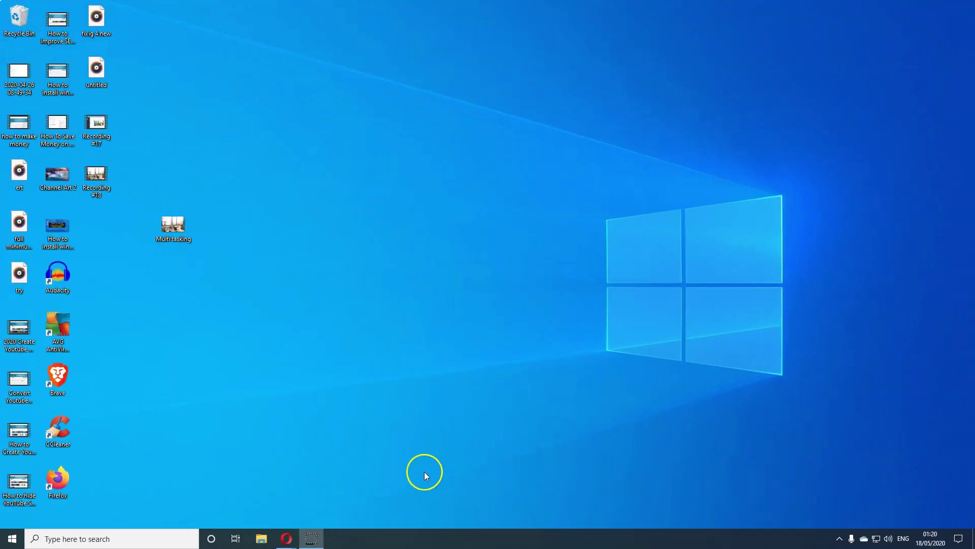
left_click(542, 371)
Step: Flip rapidly between neighbouring desktops with Win+Ctrl+Left/Right, finishing on an empty desktop
key("super+ctrl+Left")
key("super+ctrl+Right")
key("super+ctrl+Left")
key("super+ctrl+Right")
key("super+ctrl+Left")
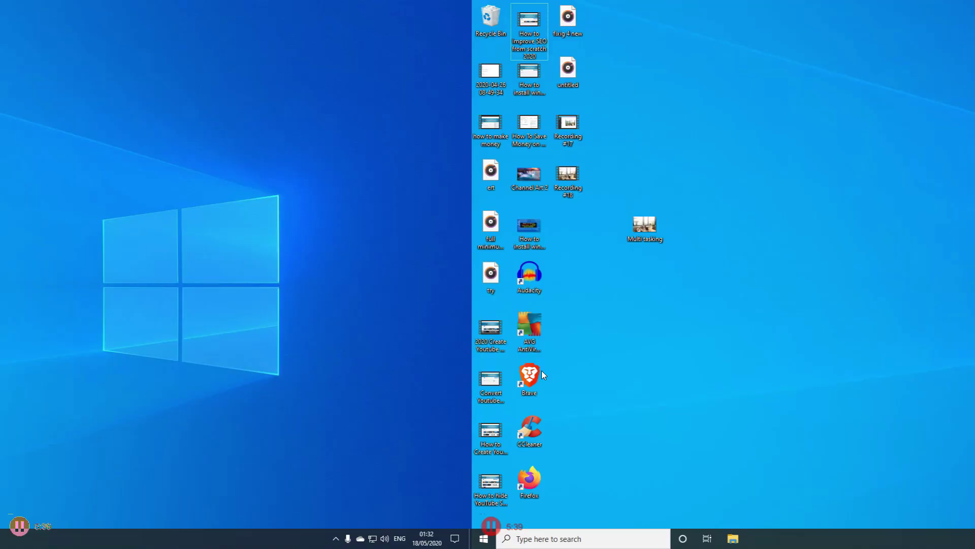
key("super+ctrl+Right")
key("super+ctrl+Left")
key("super+ctrl+Right")
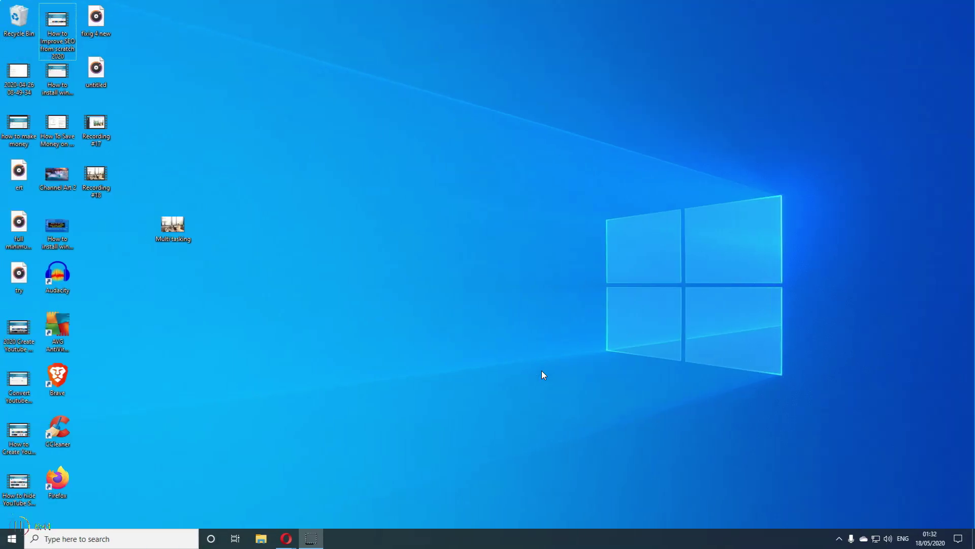
key("super+ctrl+Left")
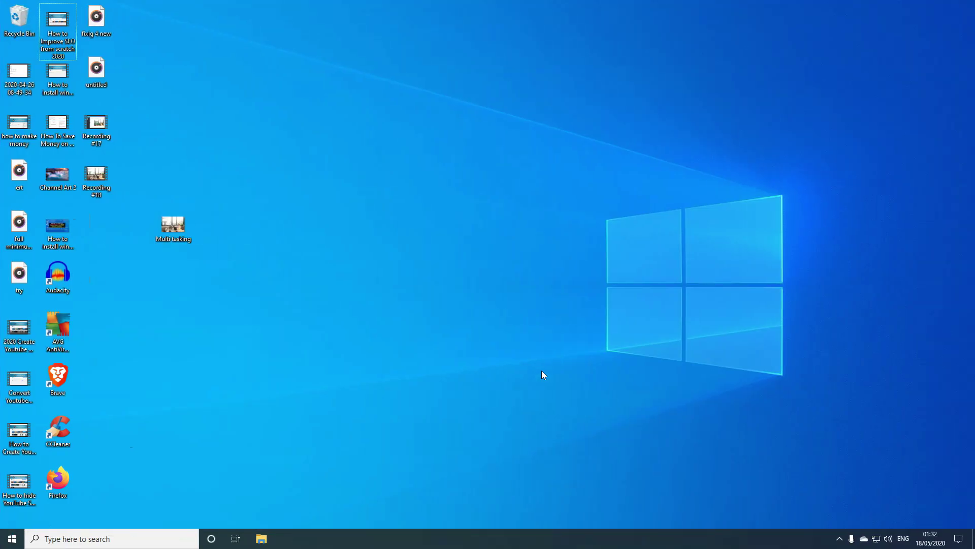
key("super+ctrl+Left")
Step: Close the current desktop with Win+Ctrl+F4, then add a third desktop from the overview
key("super+ctrl+F4")
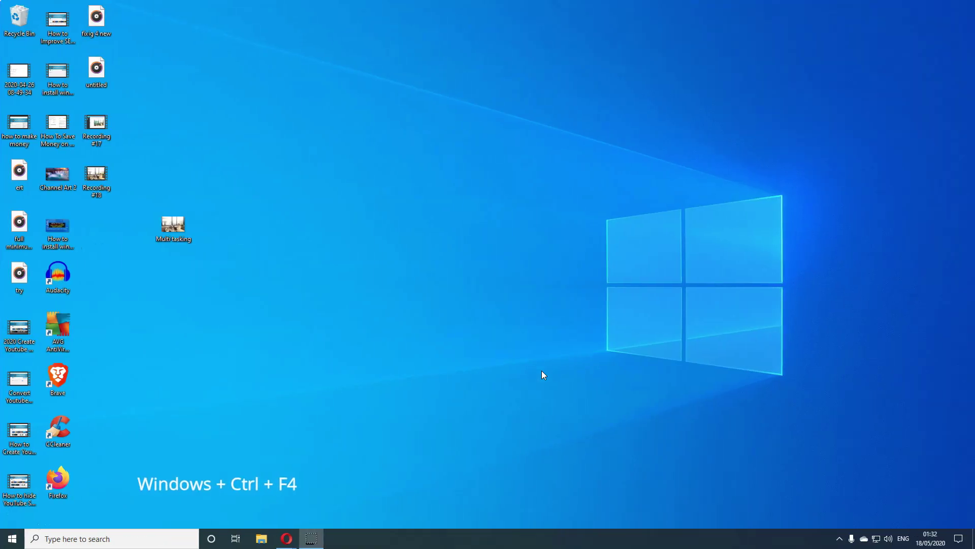
left_click(335, 489)
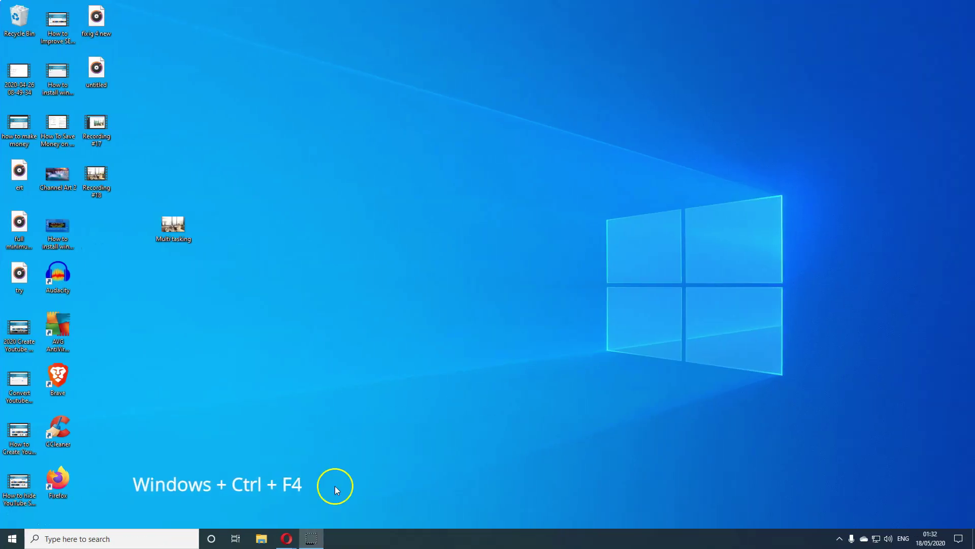
left_click(236, 538)
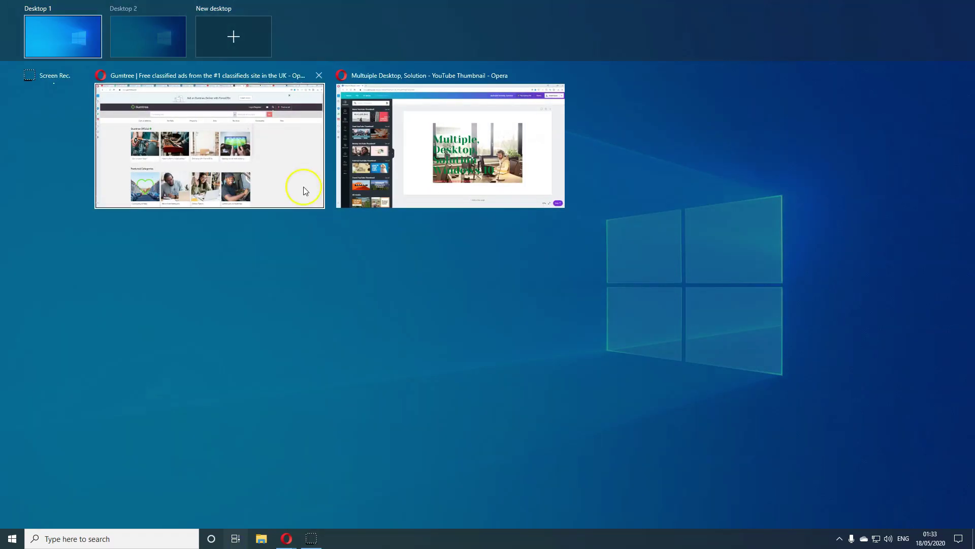
left_click(224, 46)
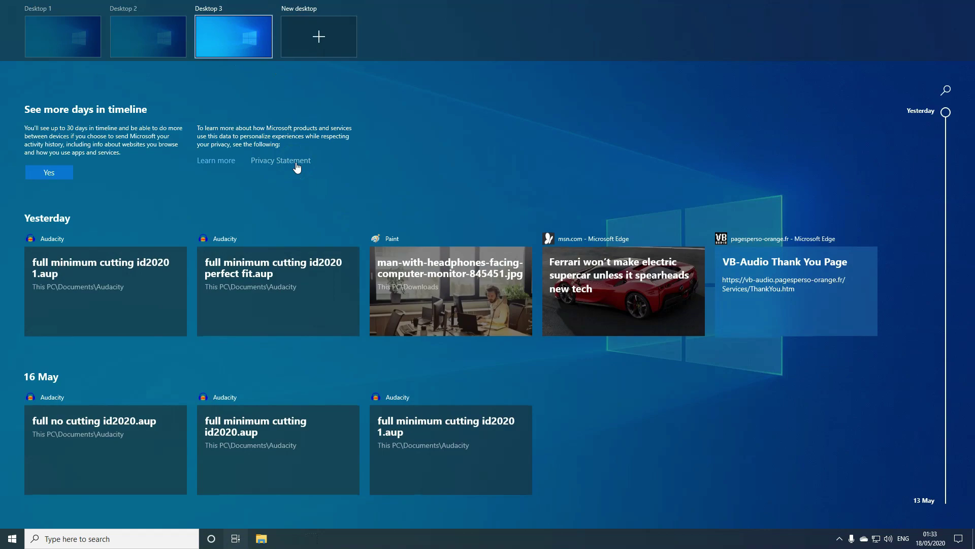
Step: Close Desktop 3 and Desktop 2 with Win+Ctrl+F4, leaving the single Opera desktop
key("ctrl+super+F4")
key("super+Tab")
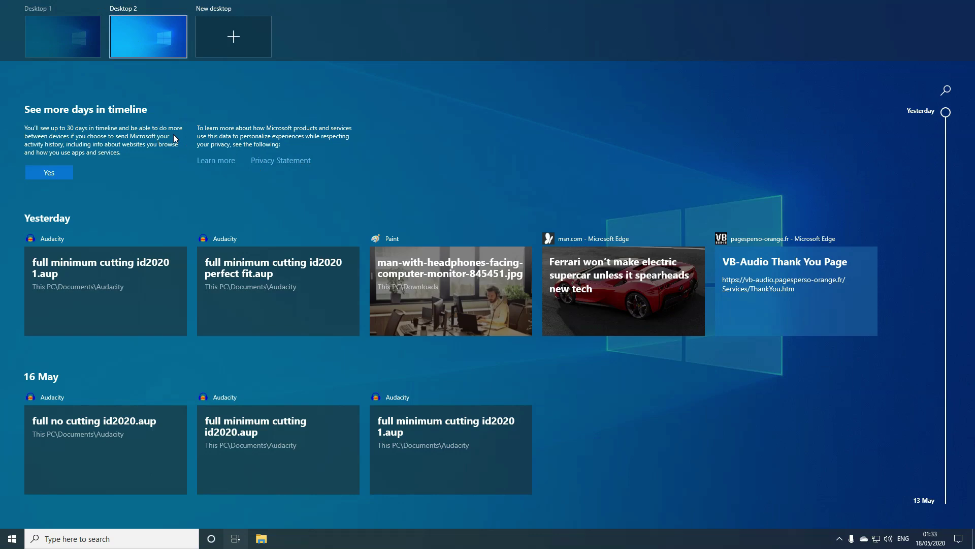
key("ctrl+super+F4")
key("super+Tab")
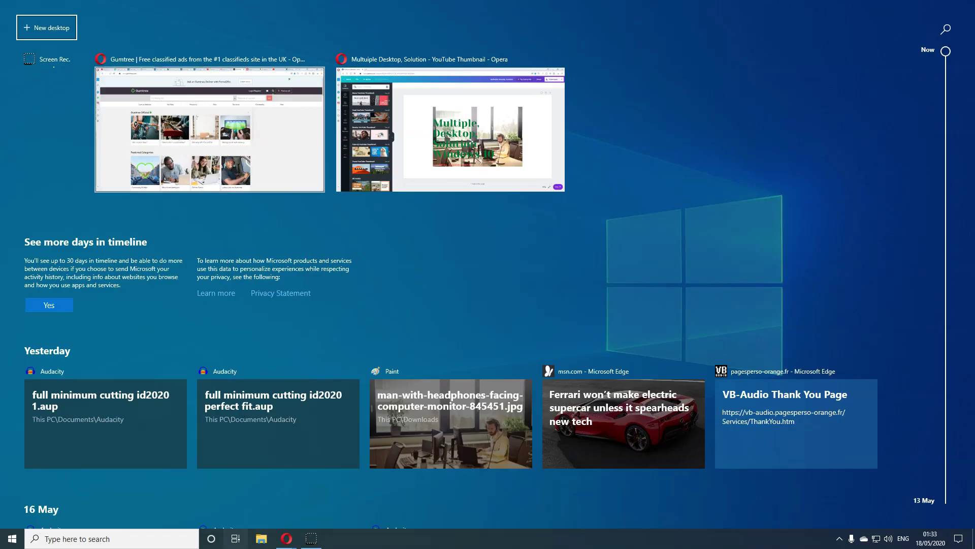